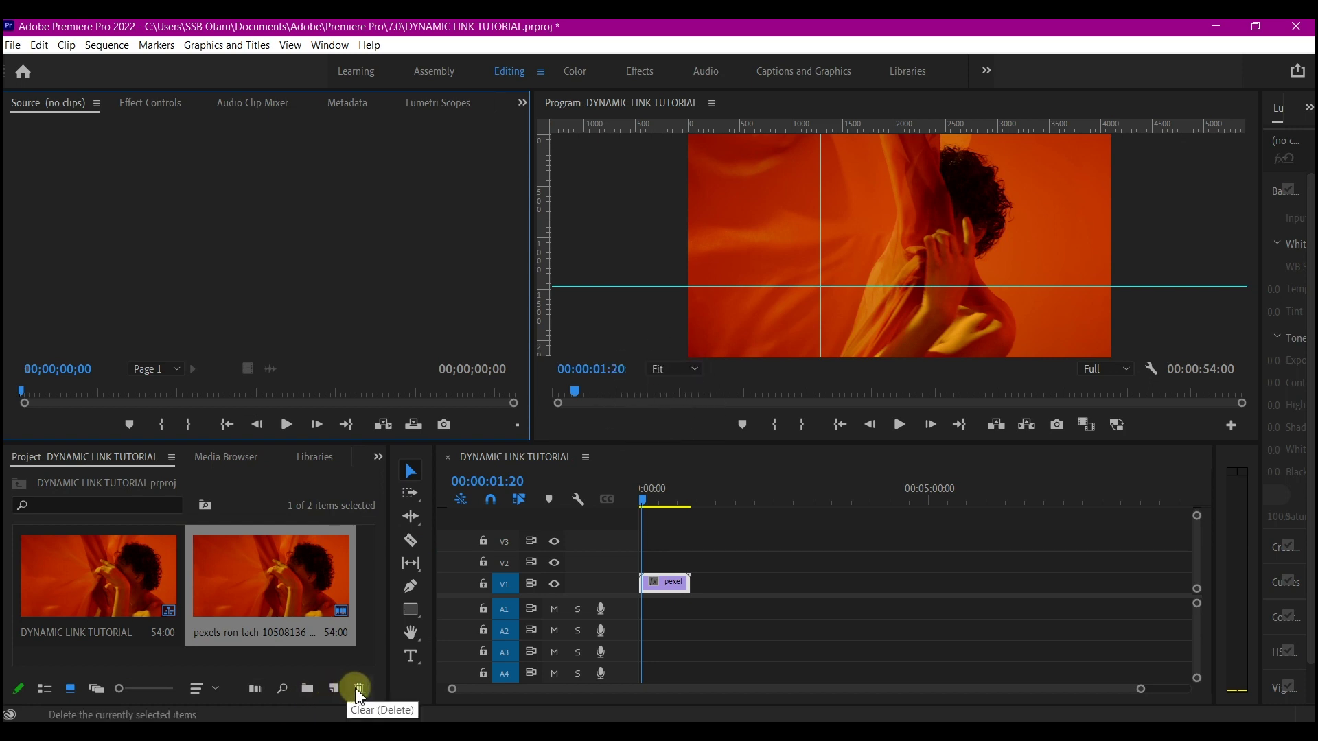
Create a blue color matte at 4096 x 2160 and 25 fps, keeping the name Color Matte.
left_click(335, 689)
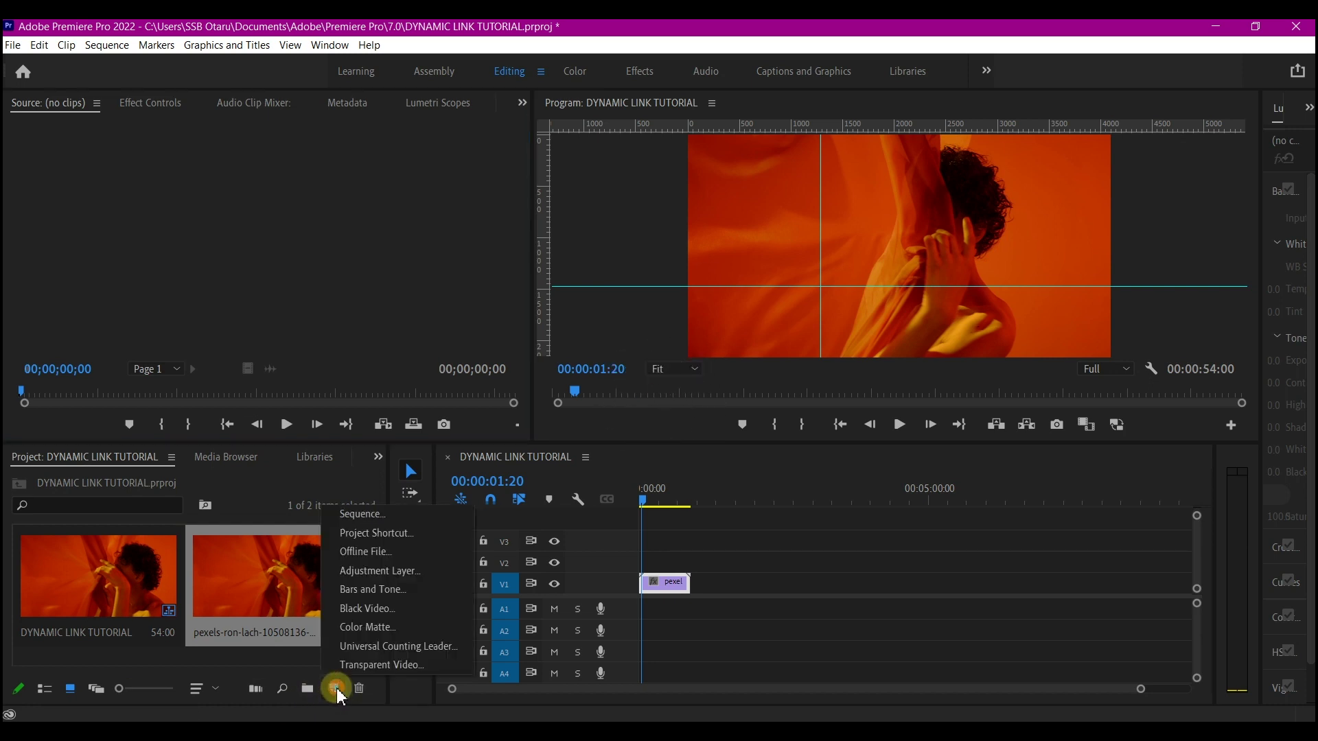
left_click(374, 629)
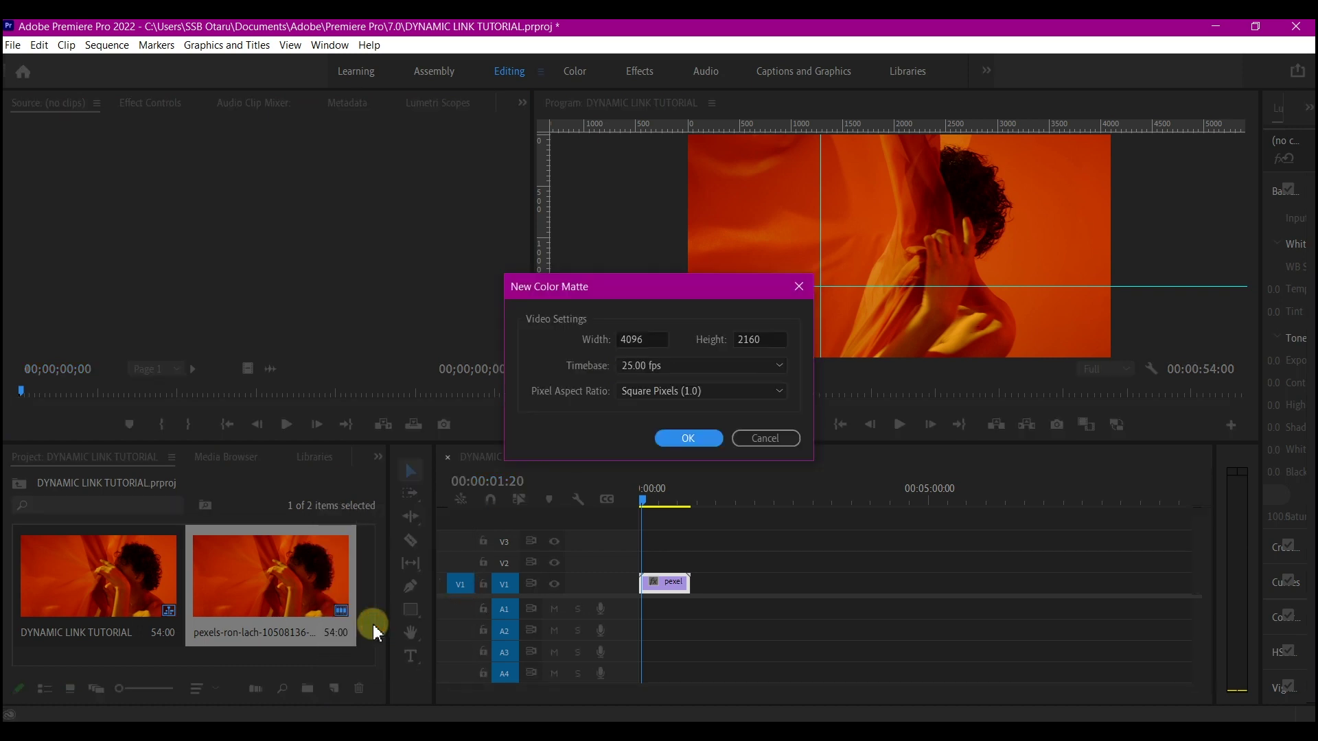
left_click(687, 439)
mouse_move(654, 375)
left_mouse_down()
mouse_move(653, 362)
mouse_move(659, 386)
left_mouse_up()
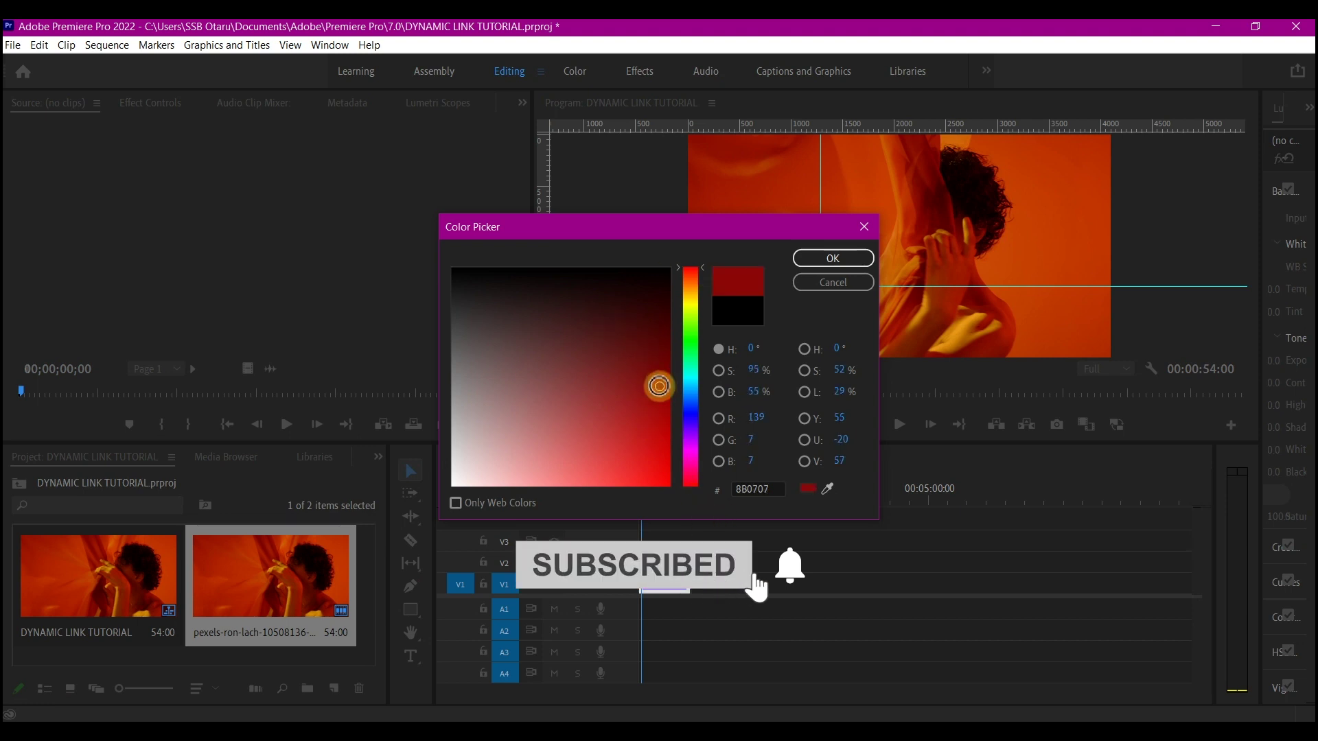
left_click(829, 257)
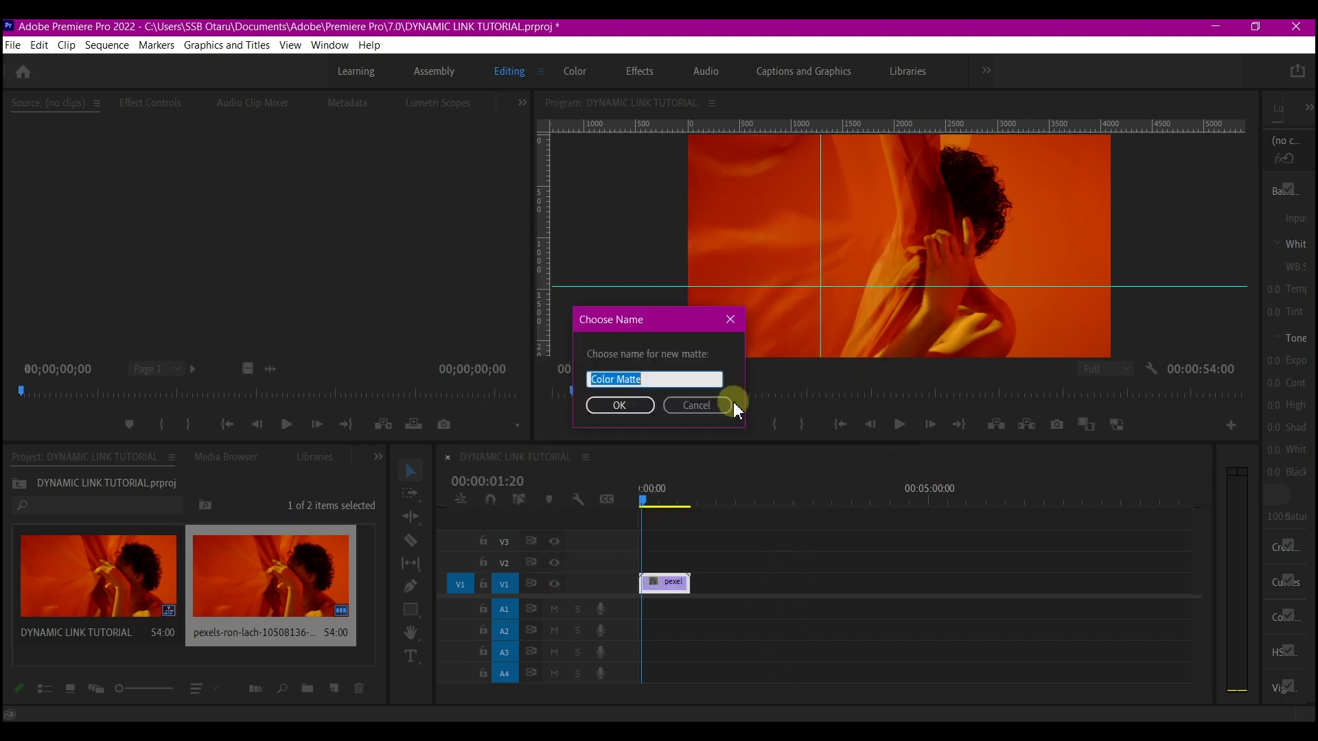
left_click(622, 407)
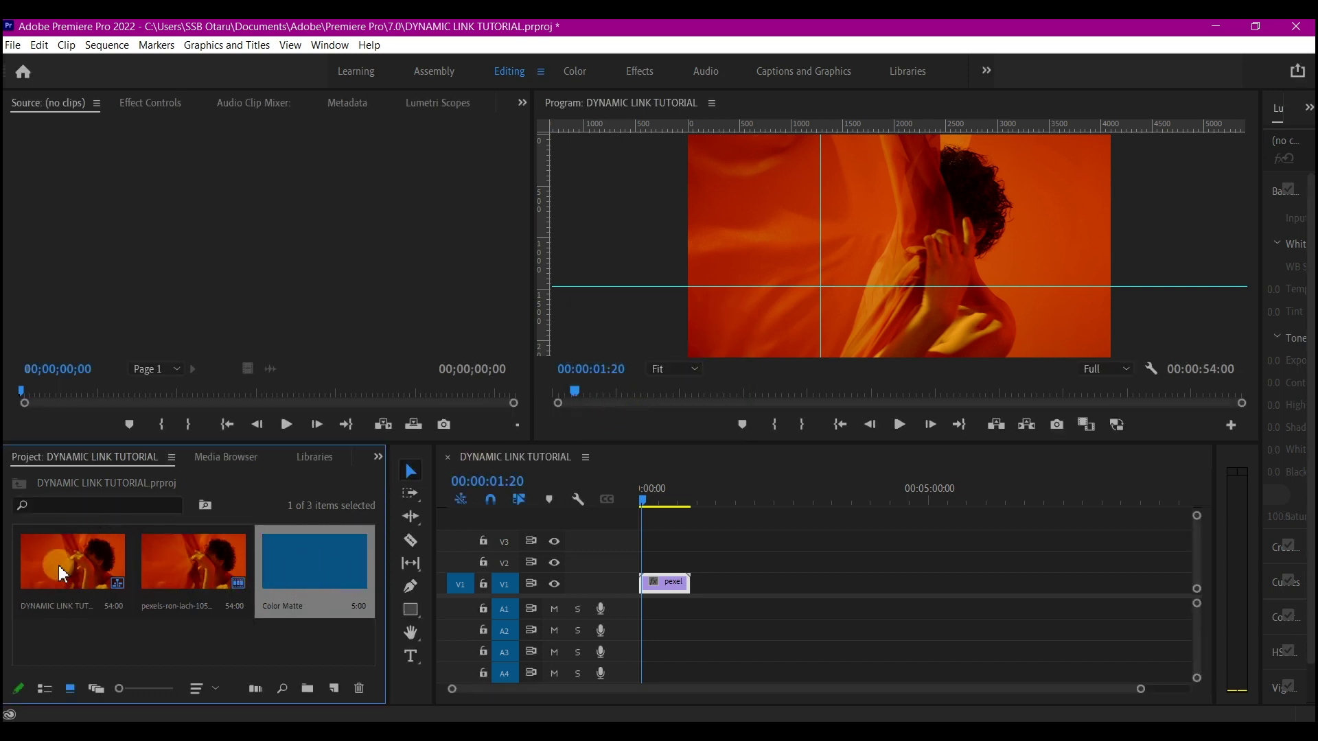
Place the color matte on V2 above the footage and stretch it from the sequence start to about 19 seconds.
left_click_drag(320, 573, 652, 576)
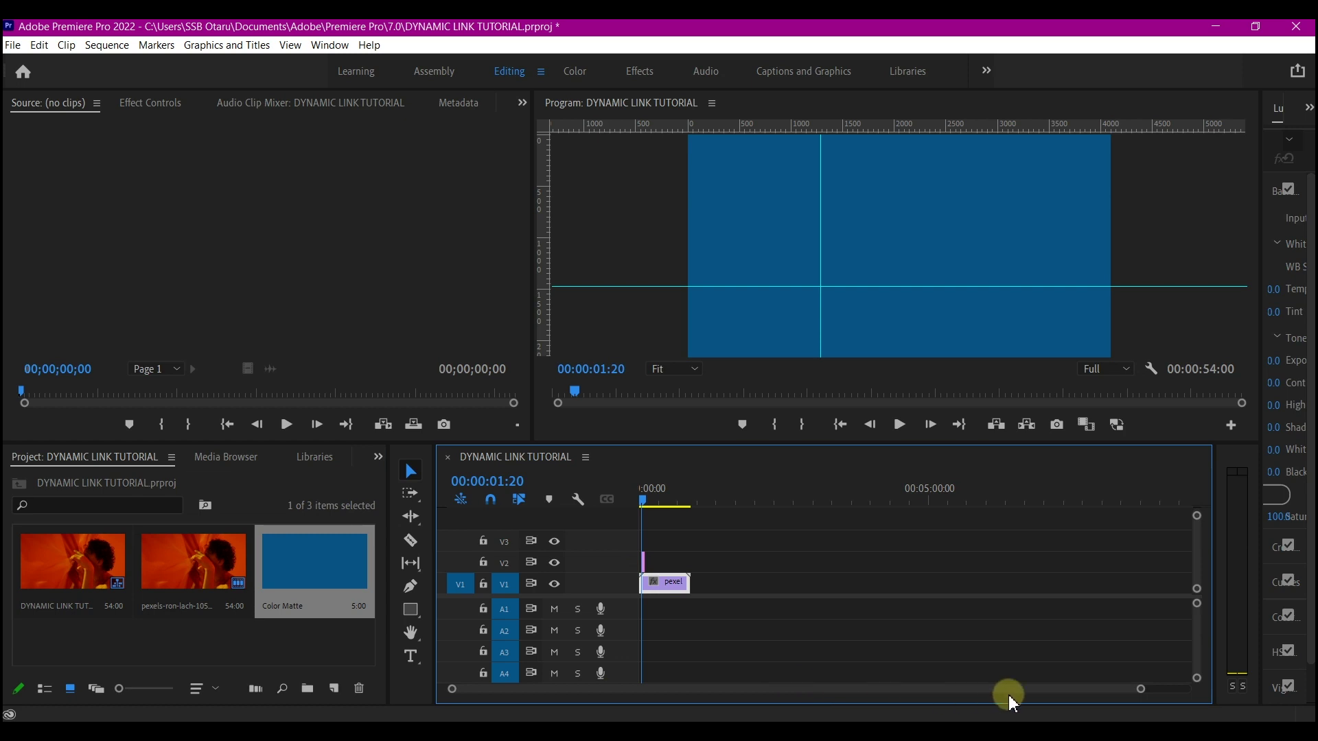
left_click_drag(1140, 689, 886, 701)
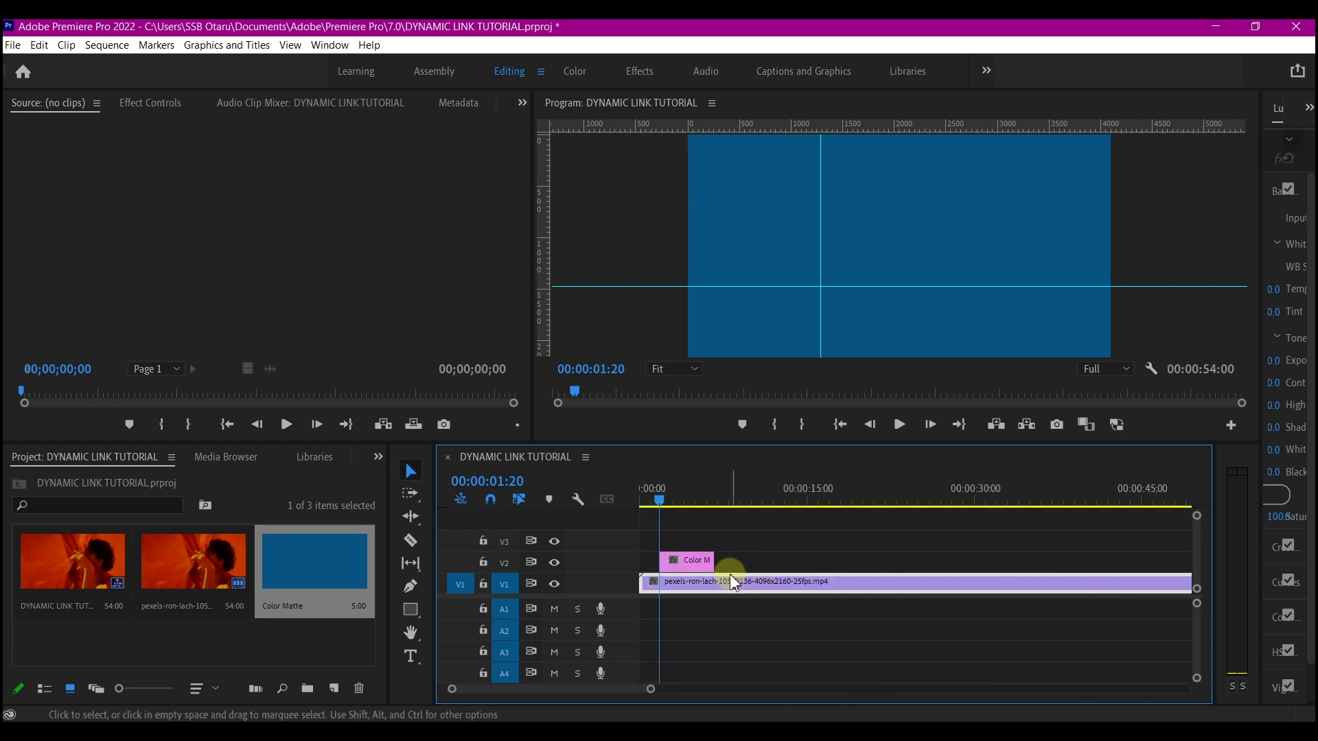
left_click_drag(661, 560, 857, 561)
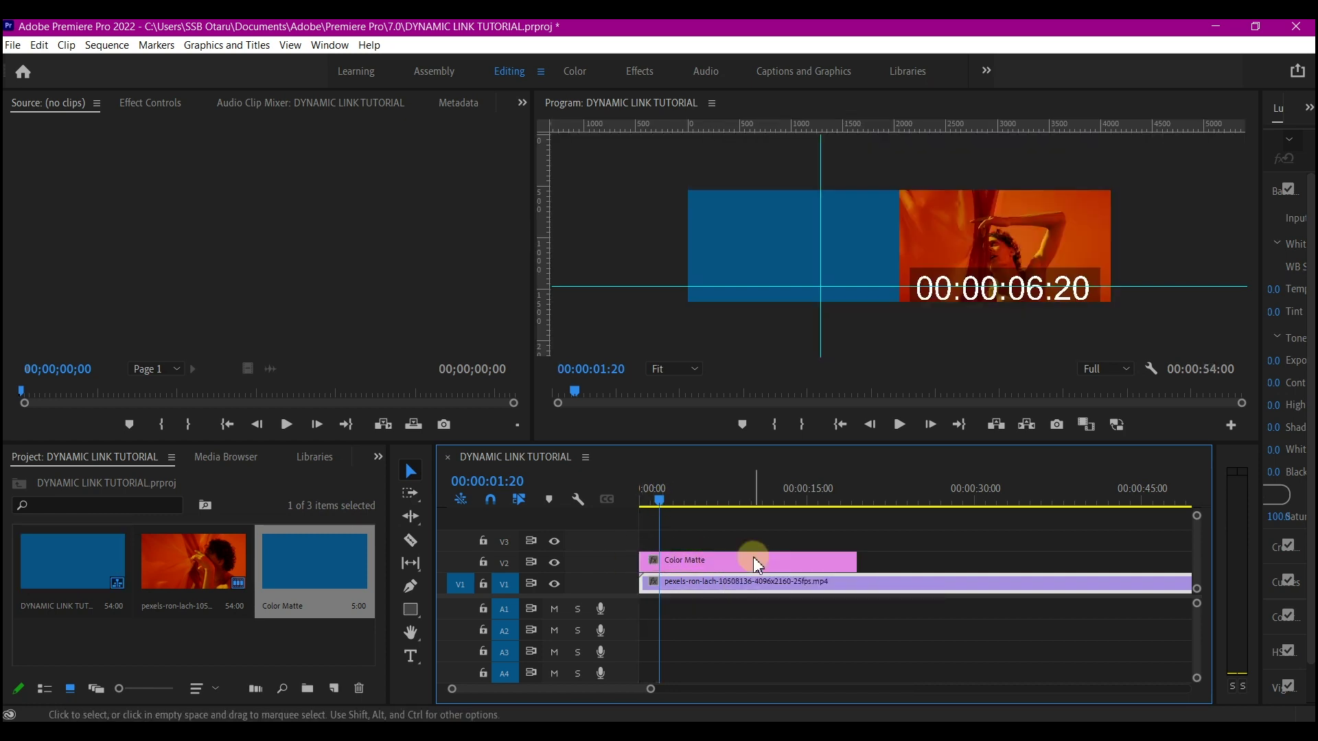
Replace the Color Matte clip on V2 with an After Effects composition.
left_click(753, 560)
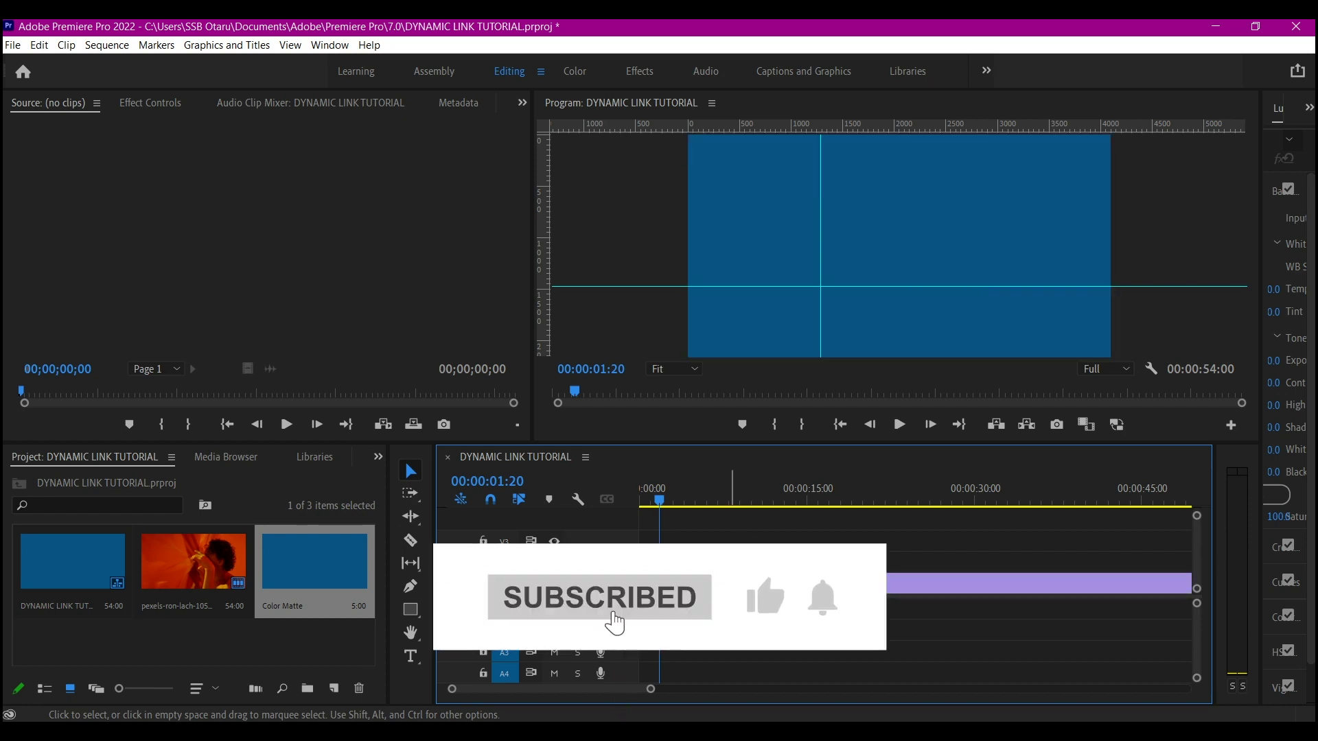
right_click(730, 562)
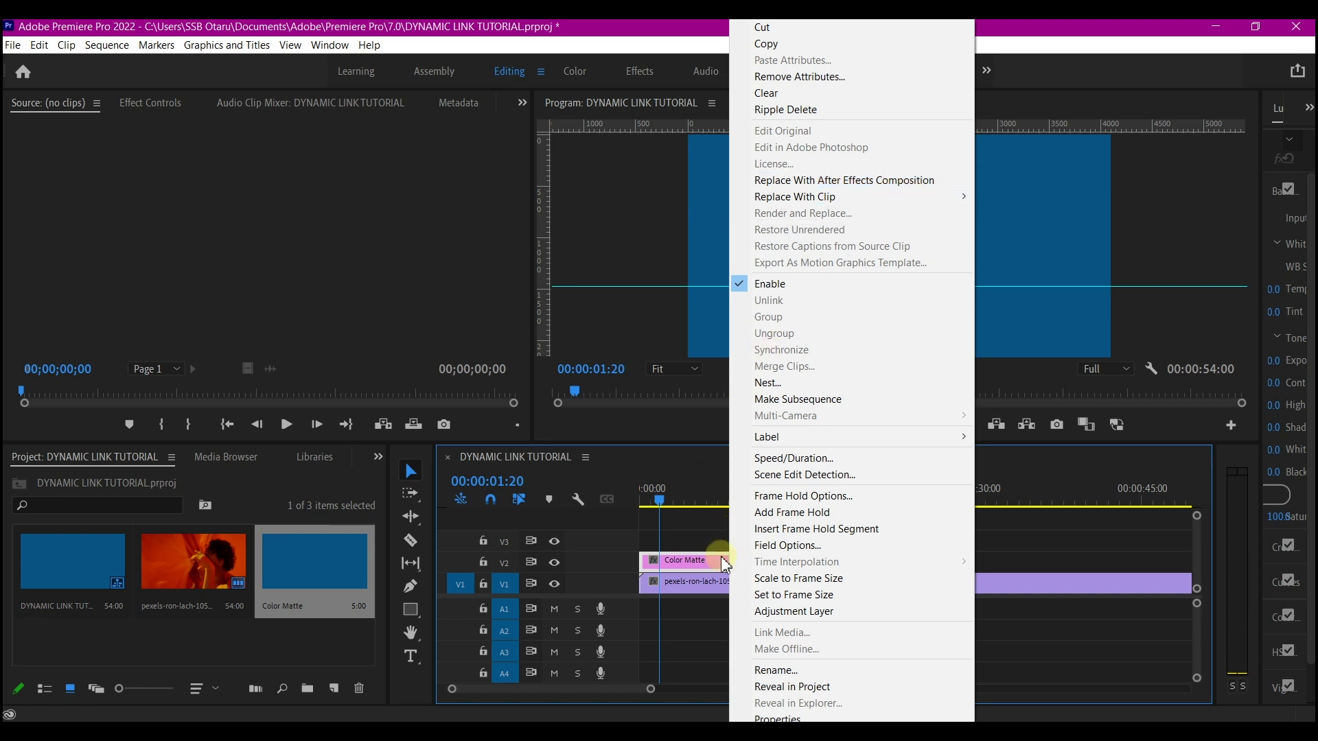
left_click(697, 558)
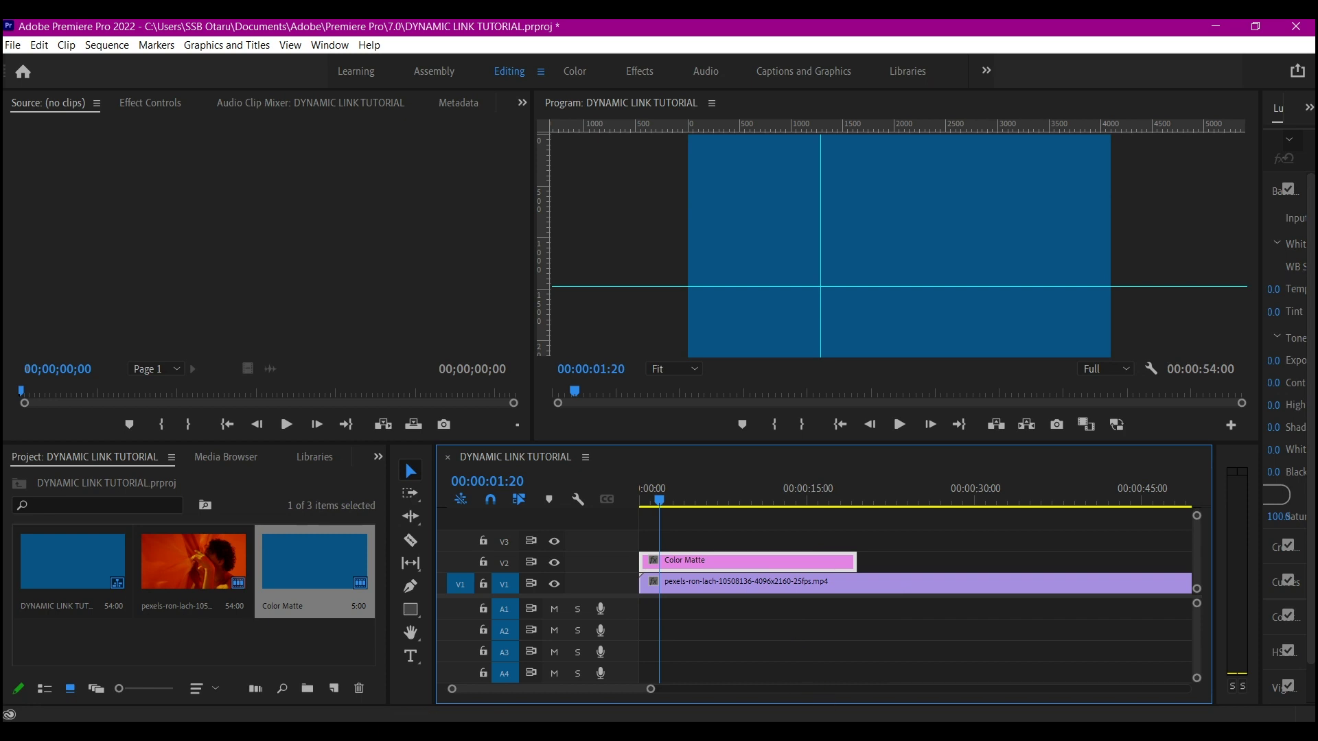
key("alt+Tab")
left_click(738, 564)
right_click(740, 568)
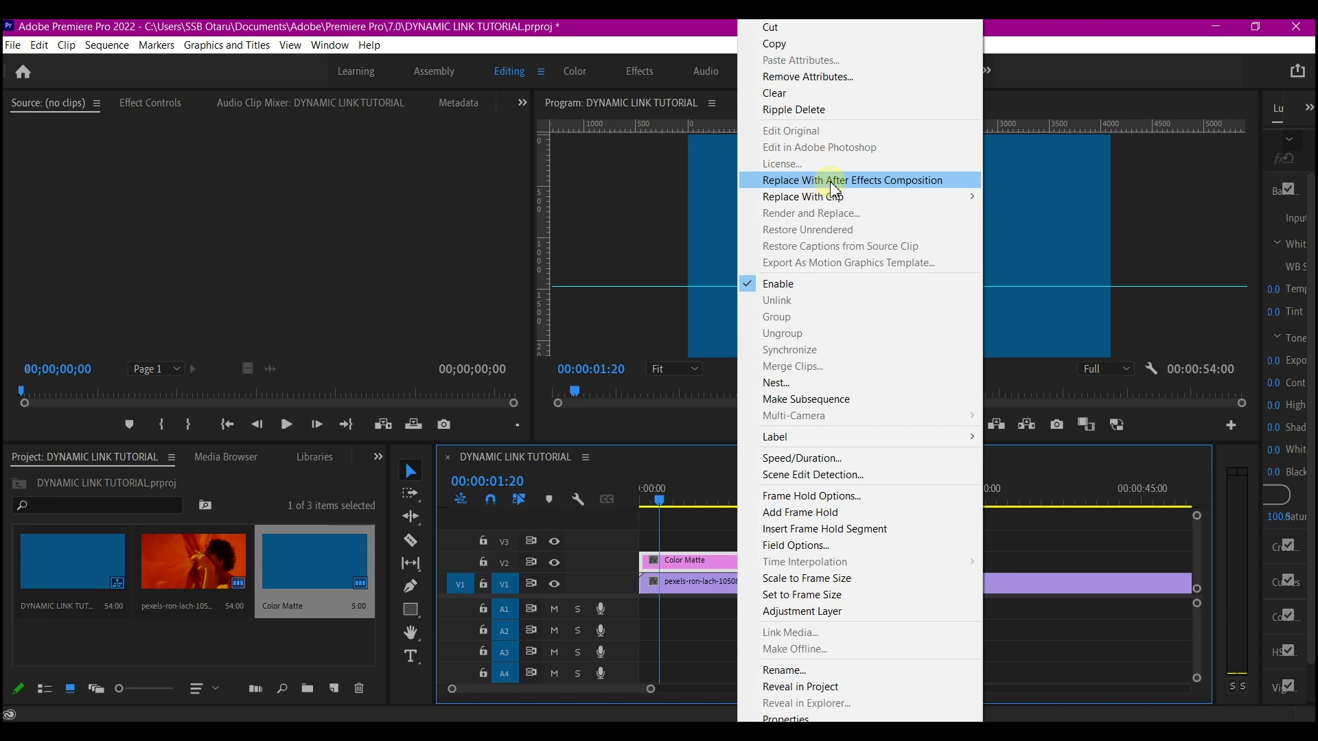
left_click(911, 183)
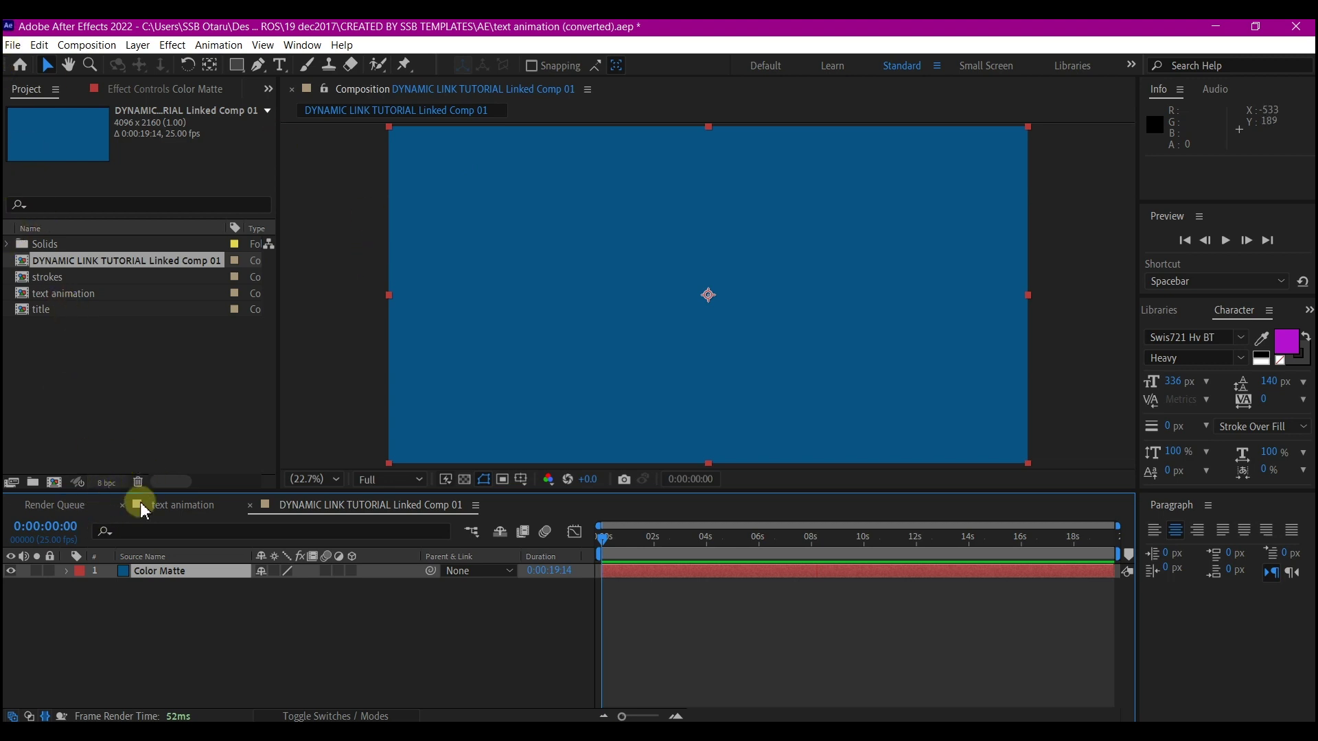
In After Effects, hide the bg layer of the text animation composition and place that composition above Color Matte in the linked composition.
left_click(173, 505)
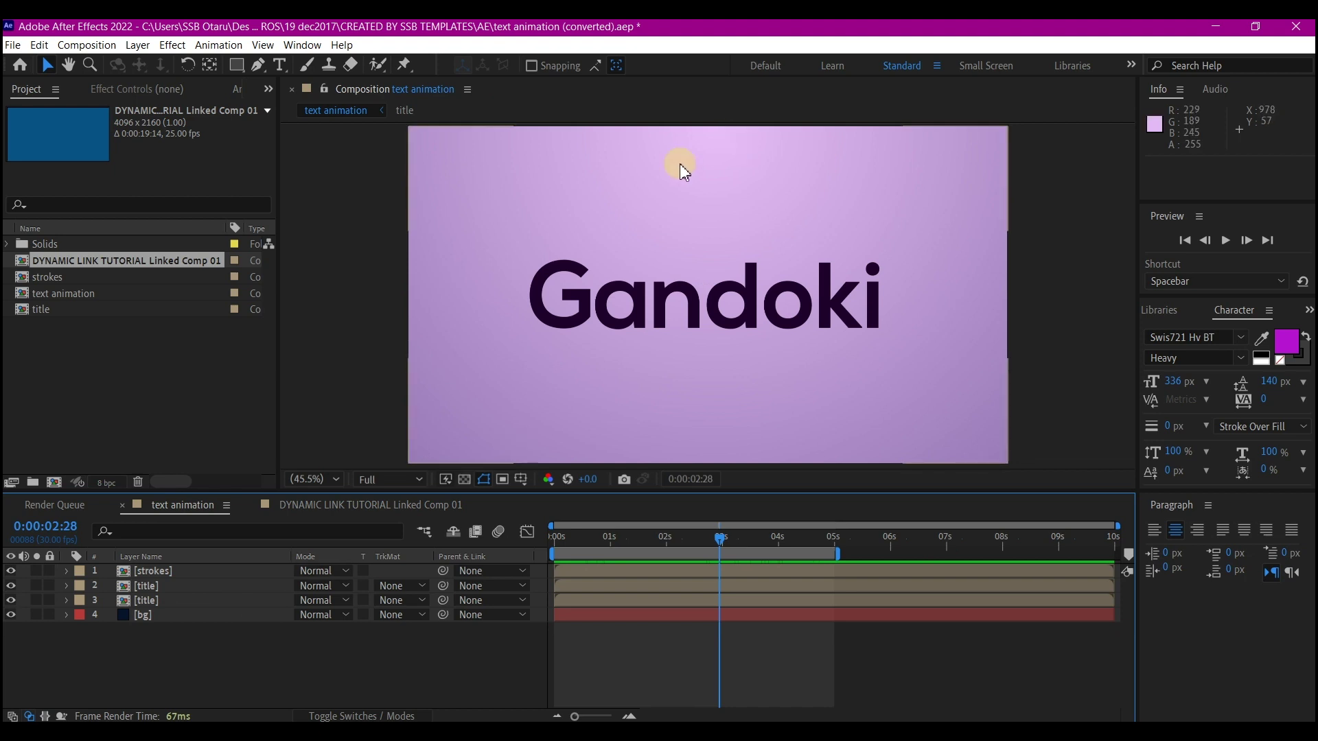
left_click(11, 615)
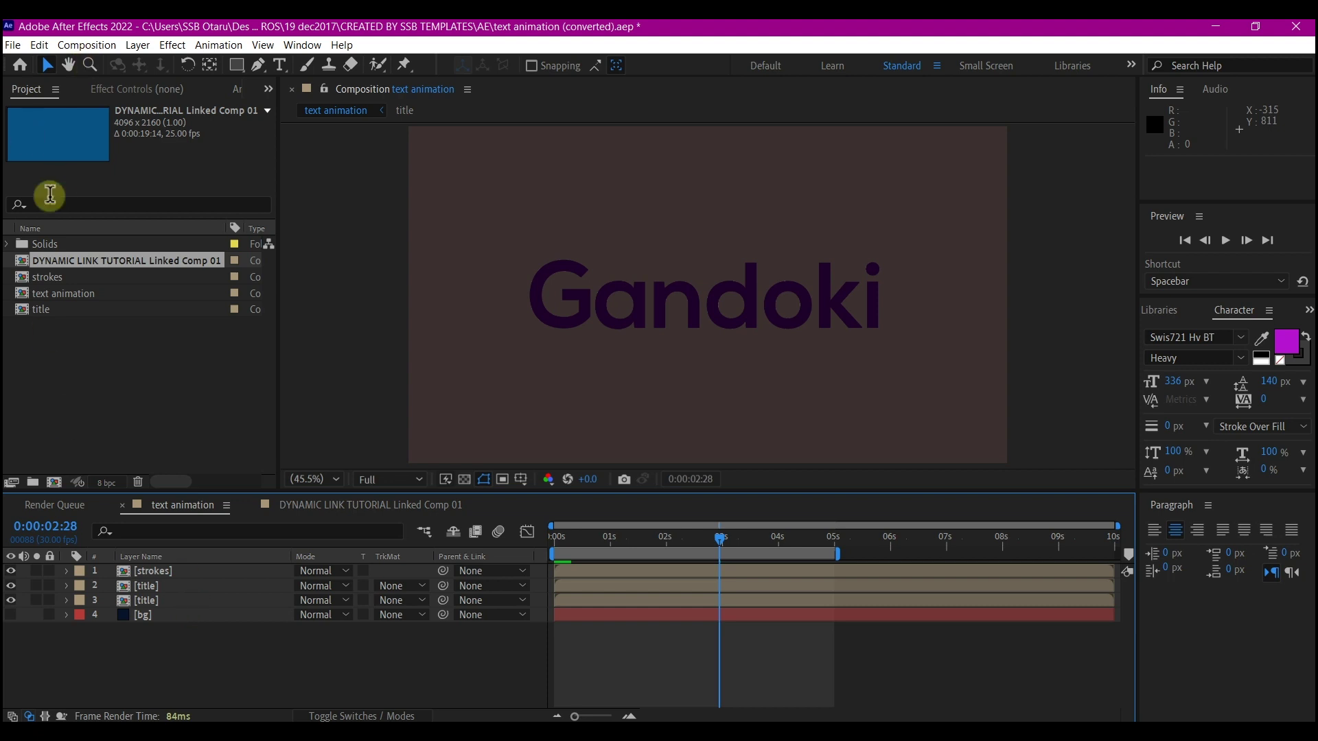
left_click(371, 506)
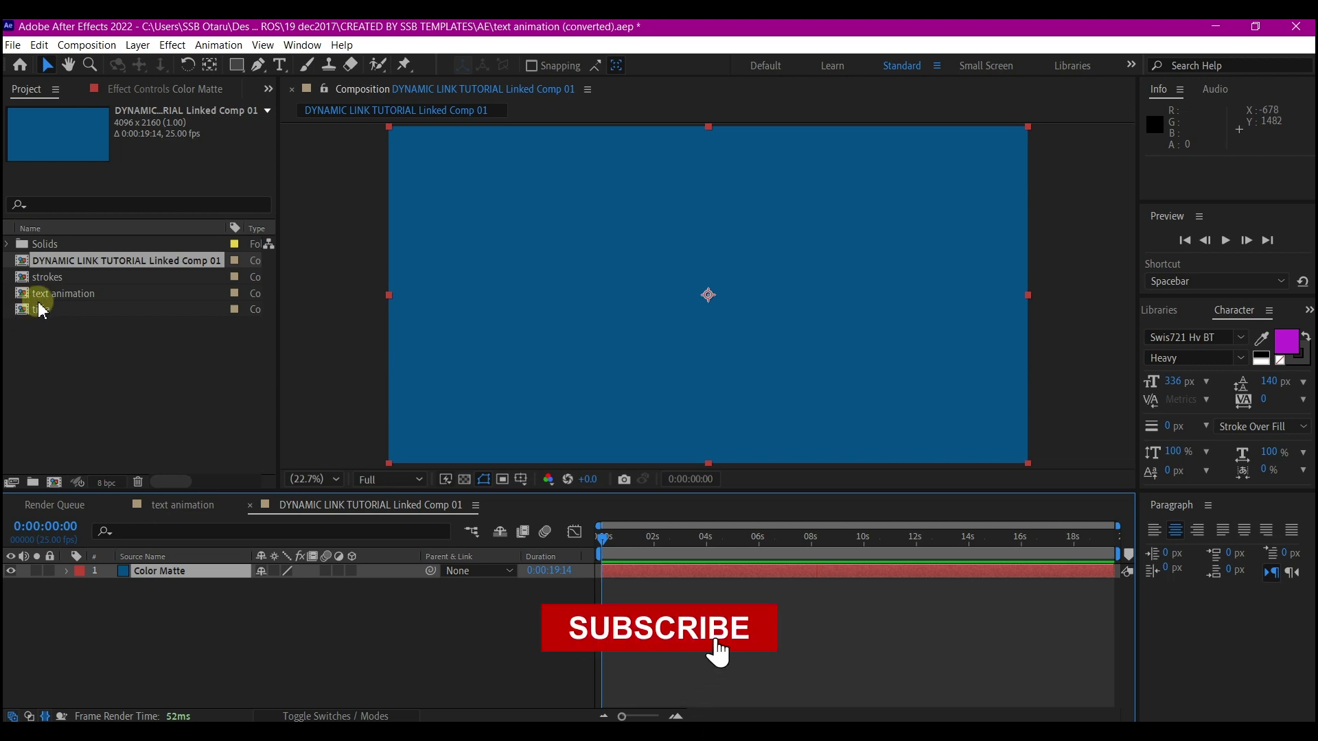
left_click_drag(55, 293, 111, 578)
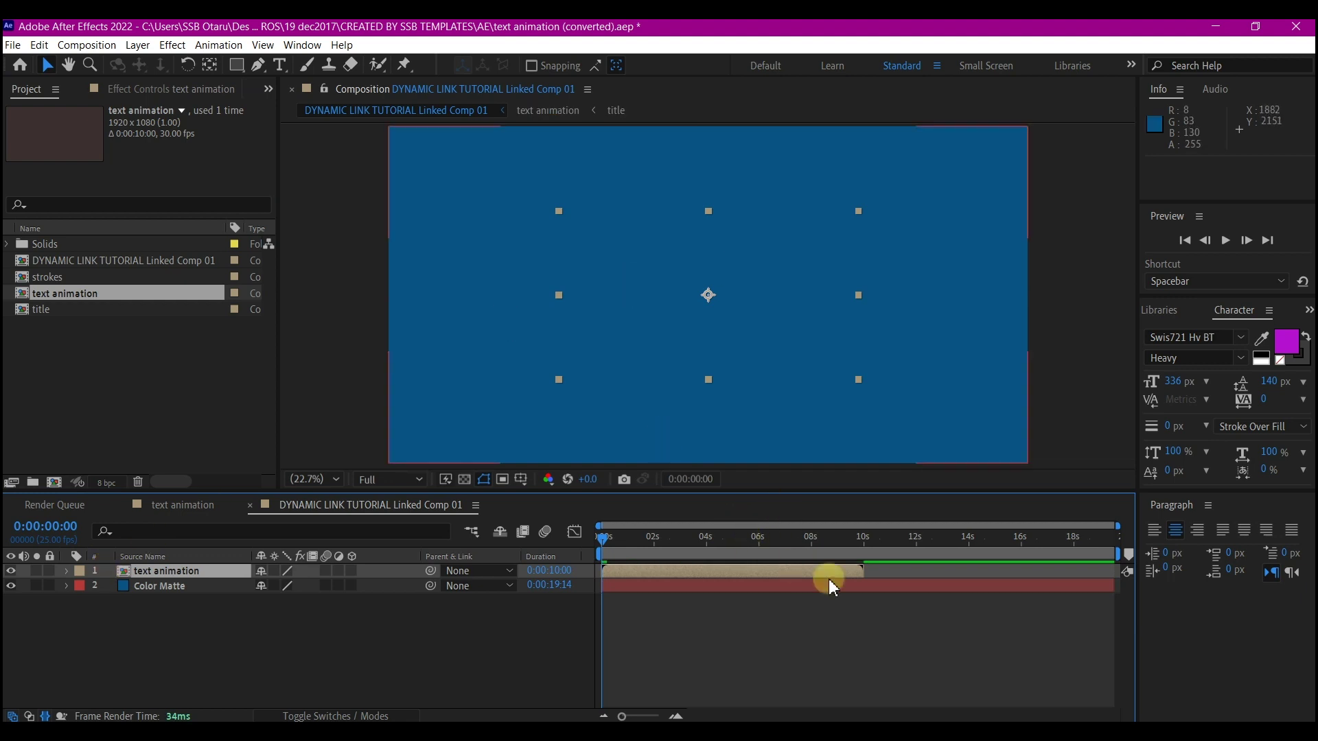
Save the After Effects project and switch to Premiere Pro to preview the linked text animation at 00:00:02:19.
left_click_drag(756, 534, 846, 553)
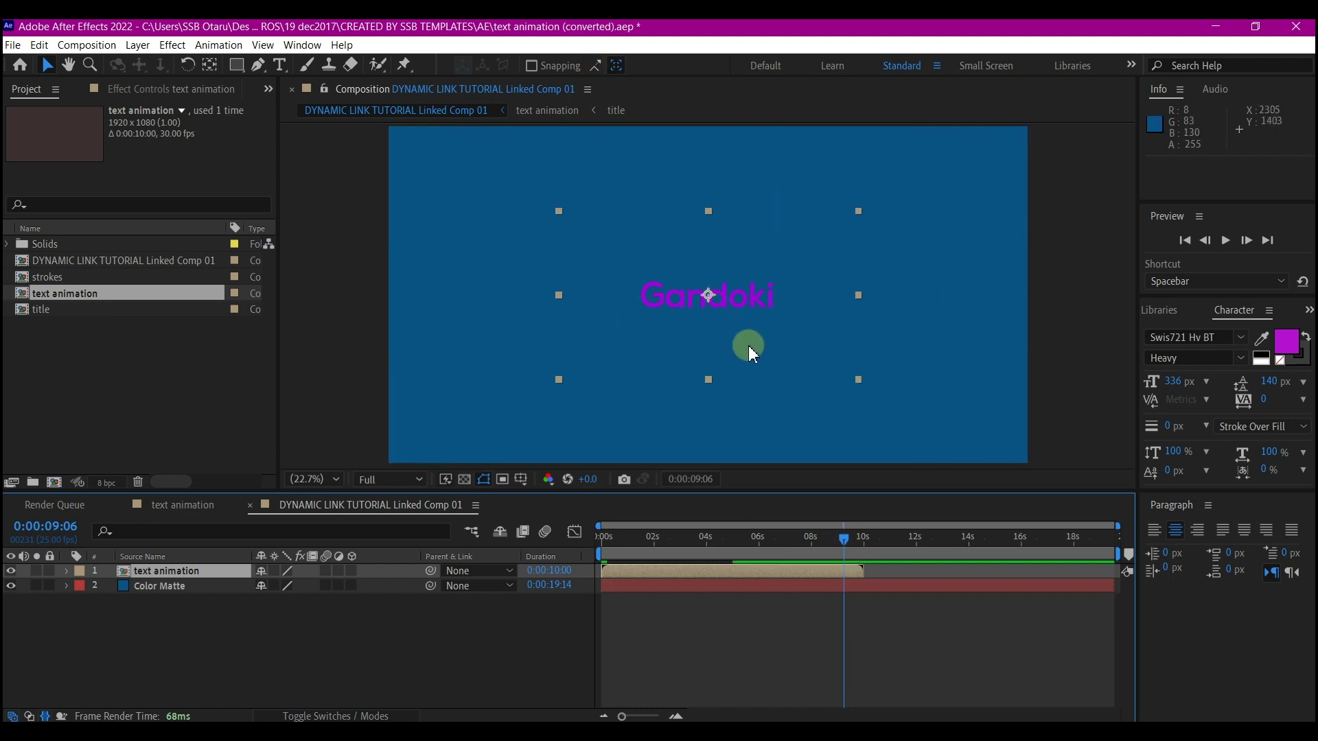
key("ctrl+s")
key("alt+Tab")
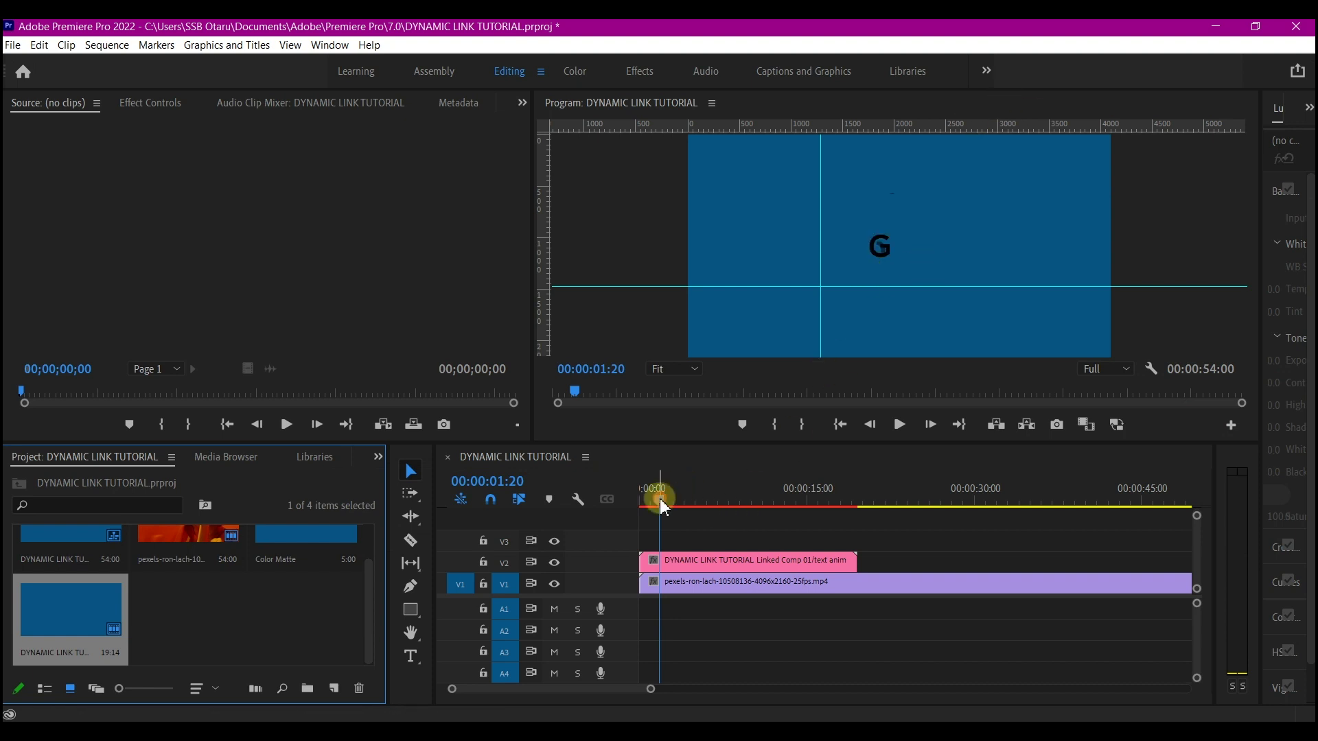
left_click_drag(661, 500, 670, 500)
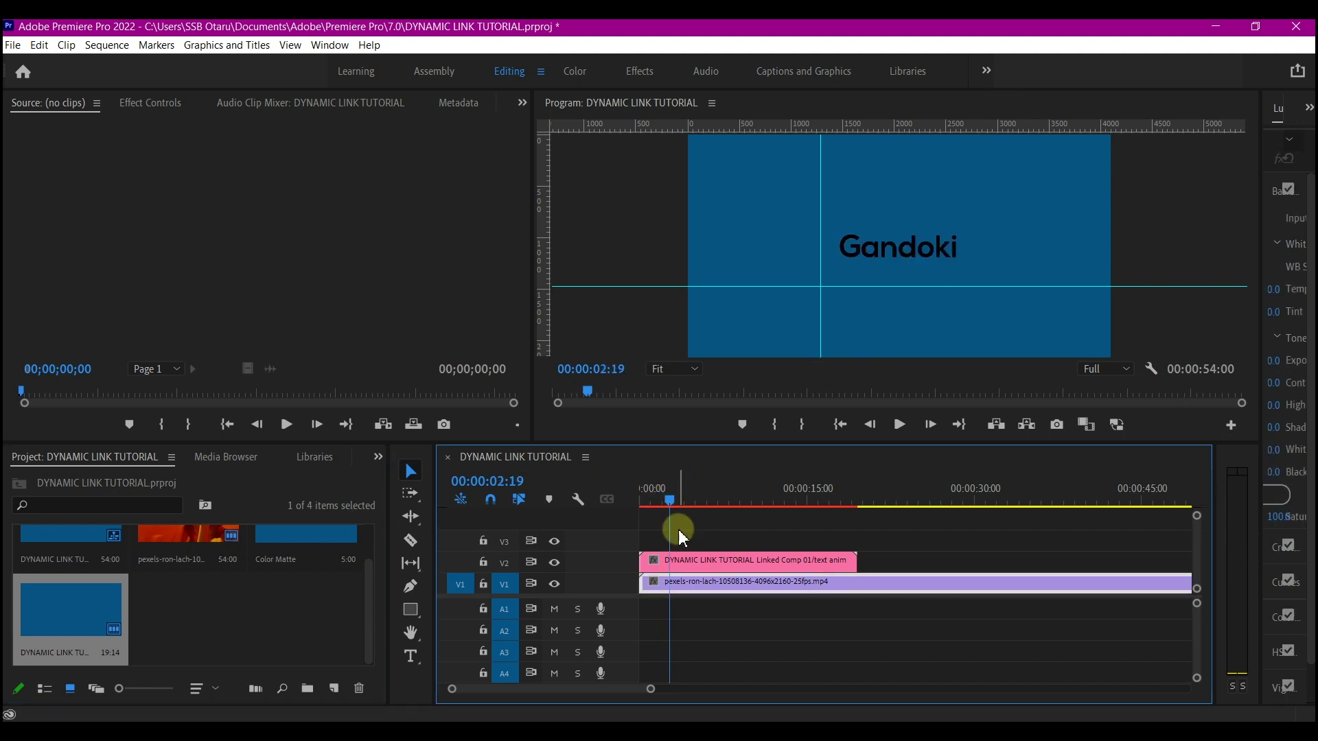
Hide the Color Matte layer in the After Effects linked composition and preview the linked clip in Premiere Pro.
mouse_move(860, 732)
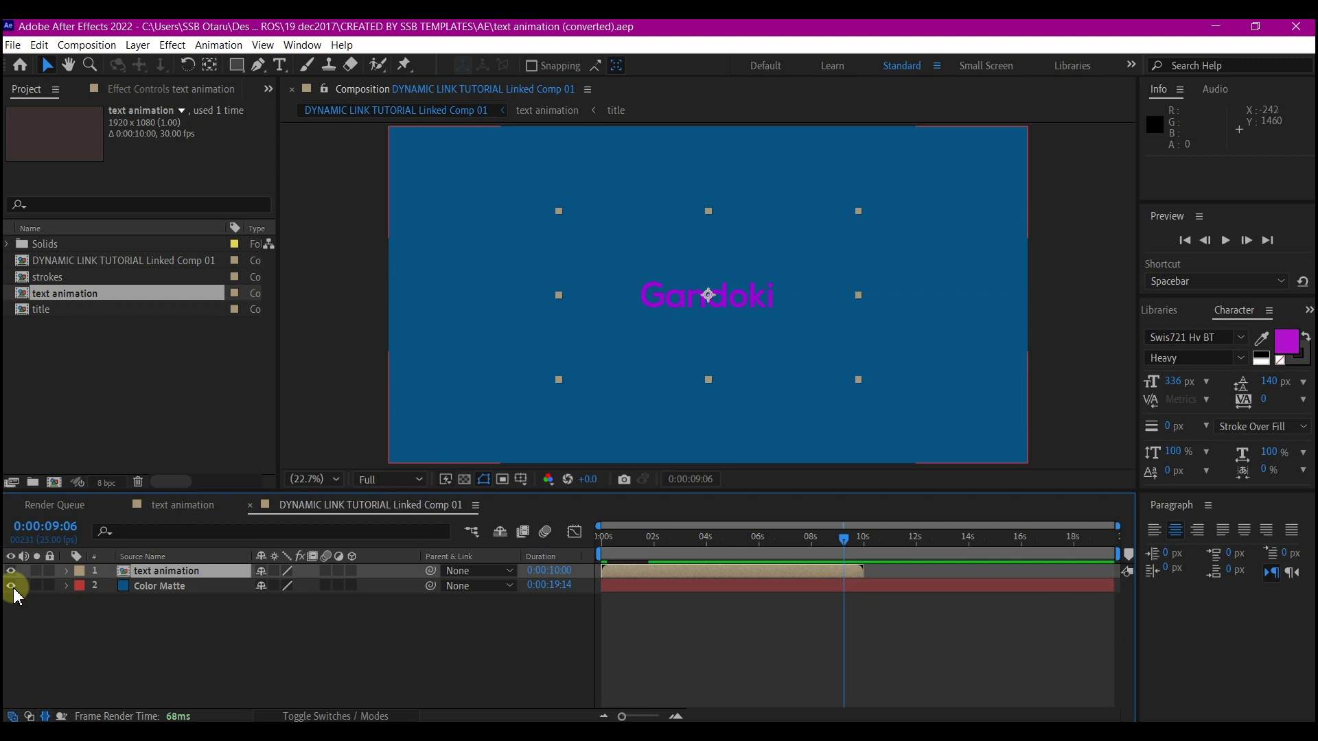
left_click(12, 588)
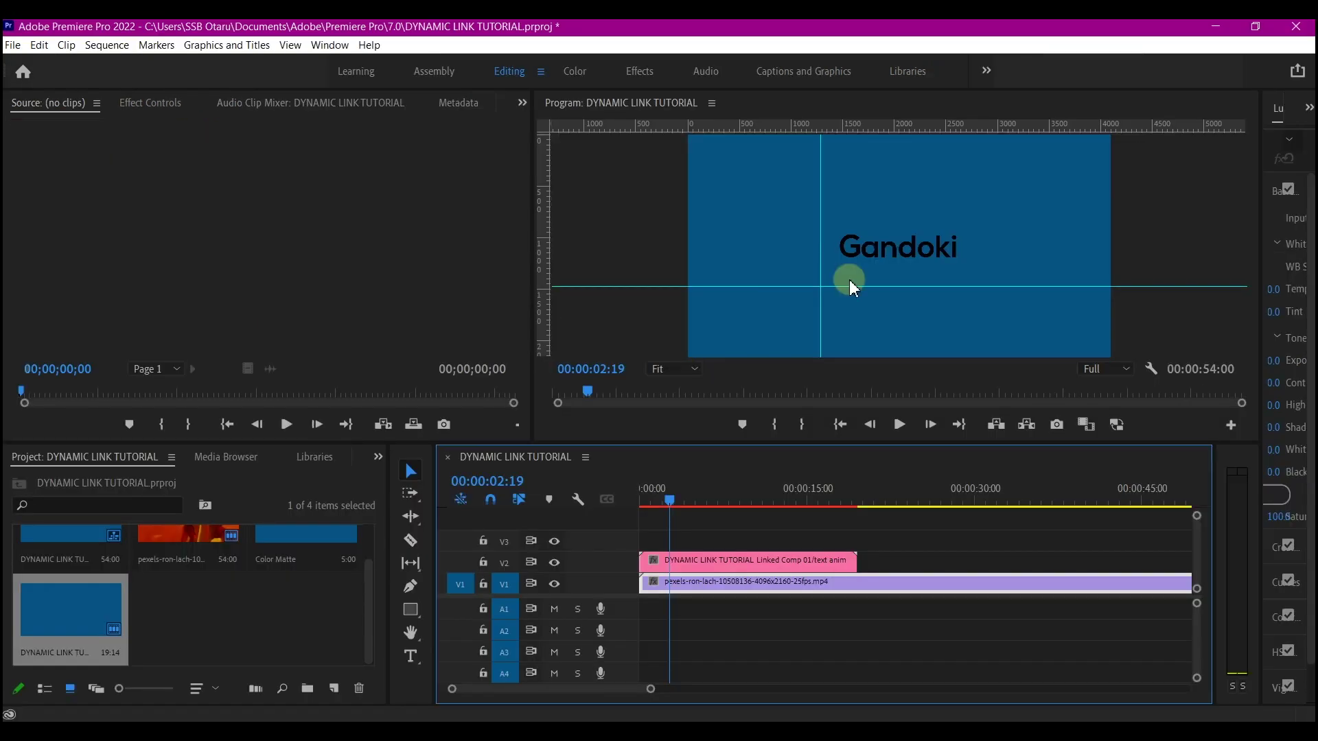
left_click(728, 495)
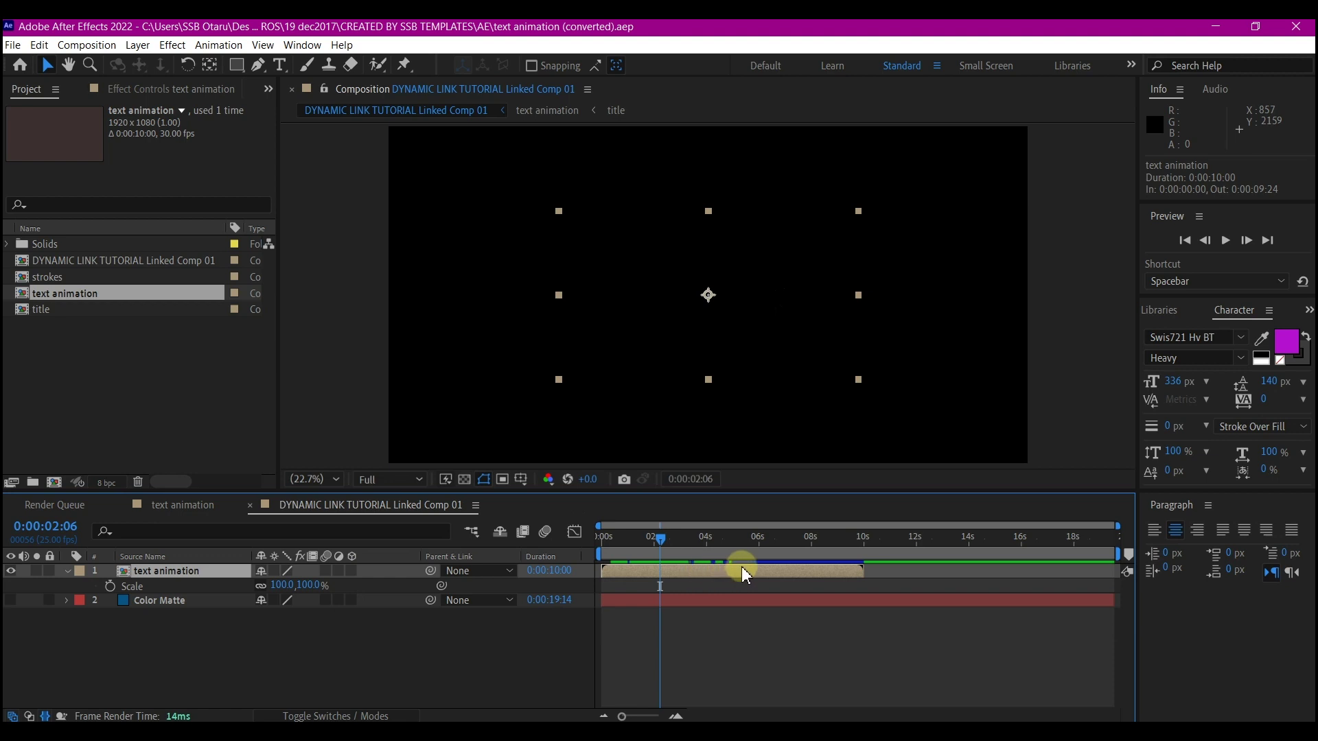
In After Effects, apply the Fill effect to the text animation layer and set its color to white (FFFFFF).
key("ctrl+space")
type("fil")
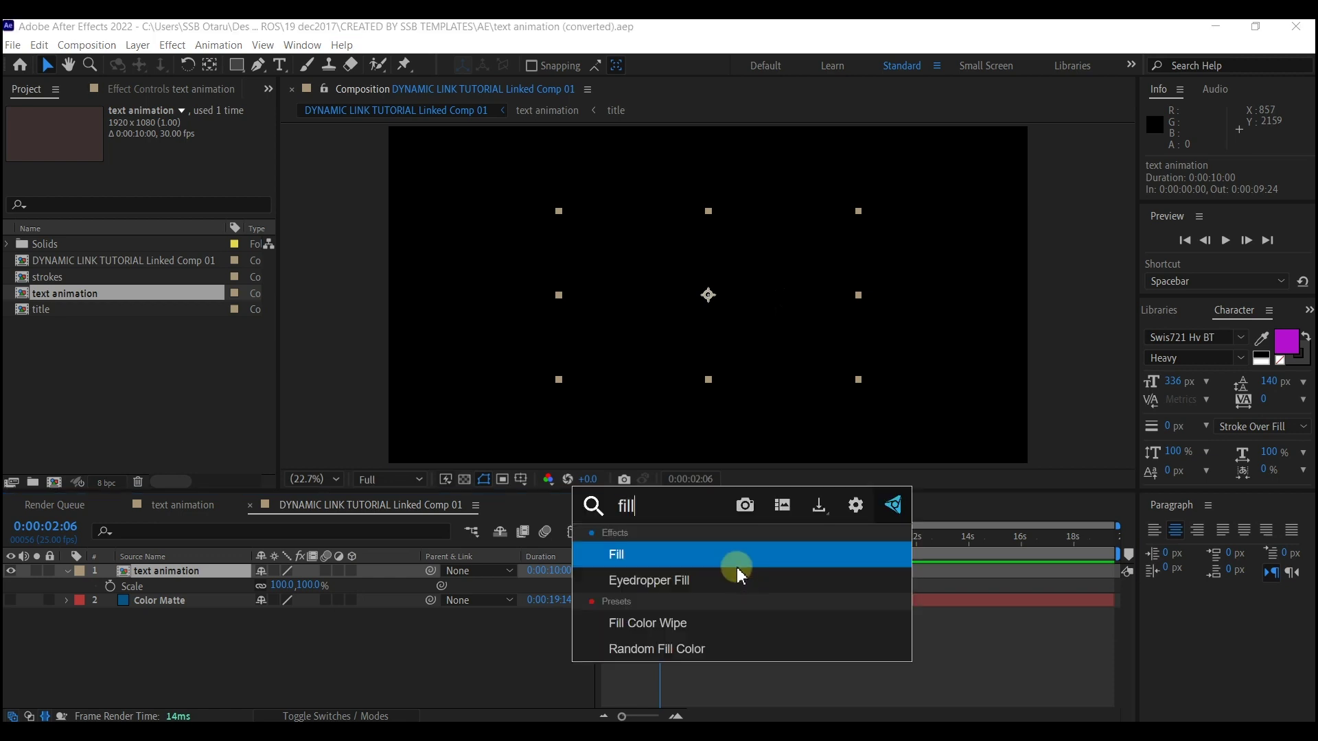
left_click(678, 555)
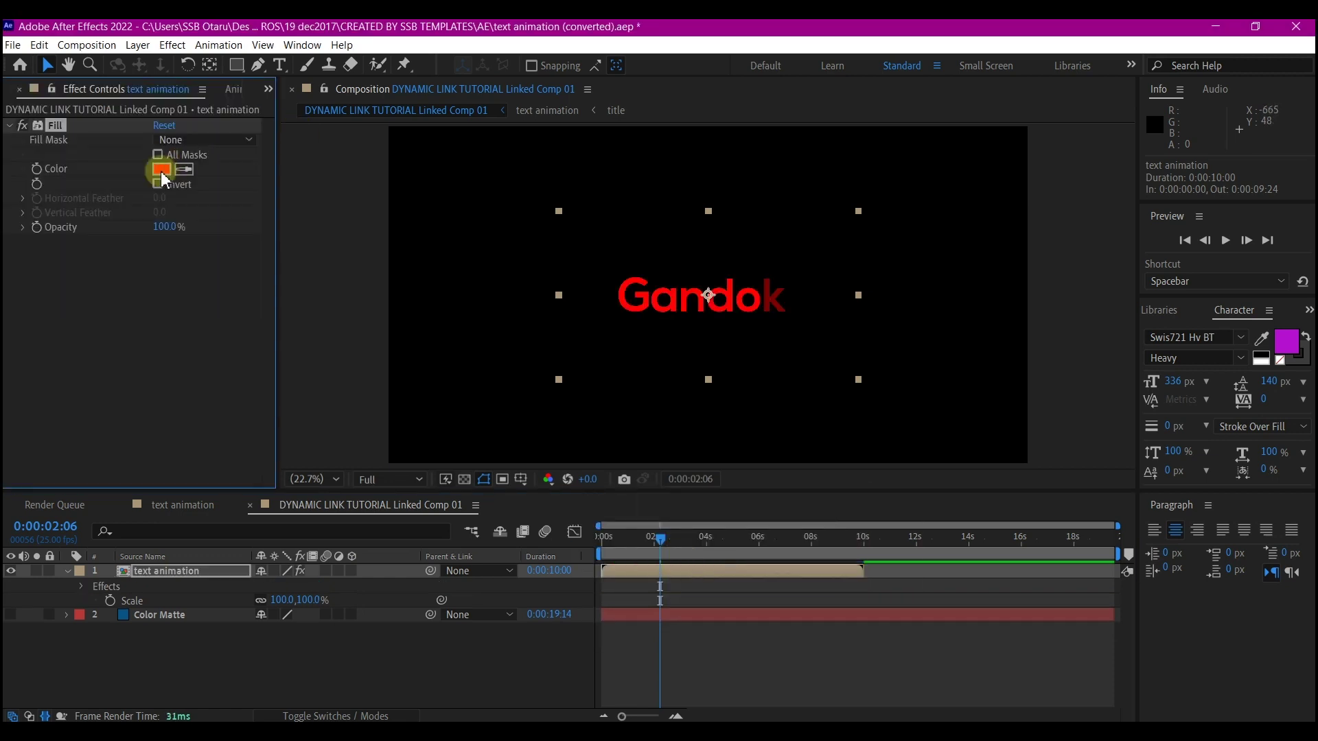
left_click(162, 169)
mouse_move(456, 506)
left_mouse_down()
mouse_move(471, 480)
mouse_move(446, 442)
mouse_move(427, 447)
left_mouse_up()
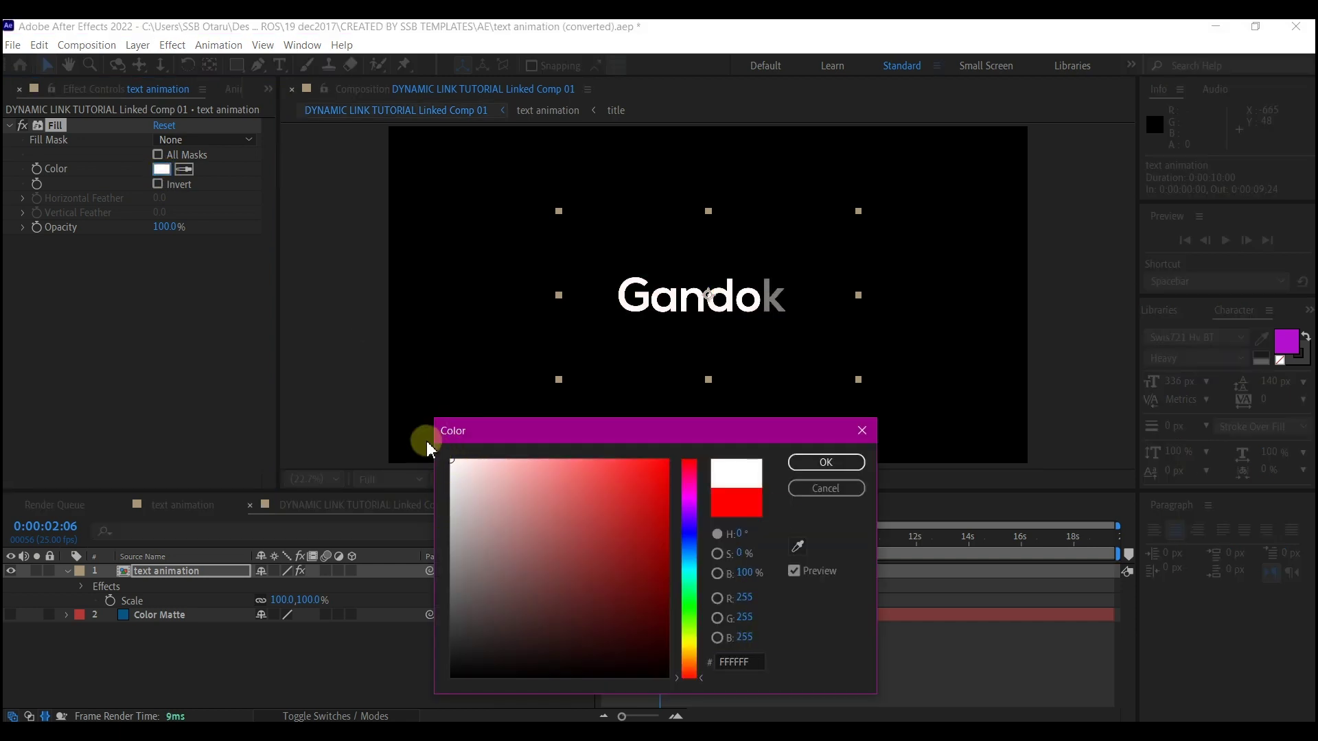
left_click(832, 462)
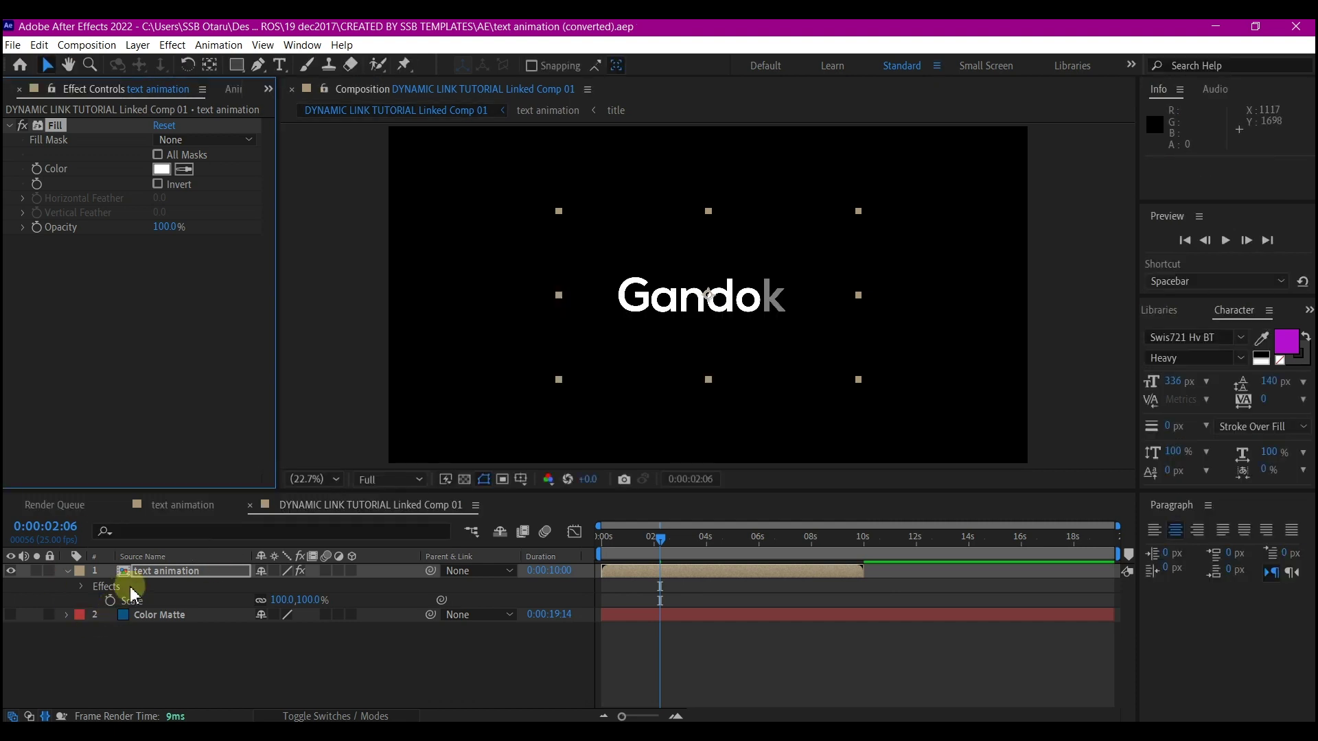
Set the text animation layer's scale to 61%, then save the project and switch to Premiere Pro.
left_click(165, 577)
key("s")
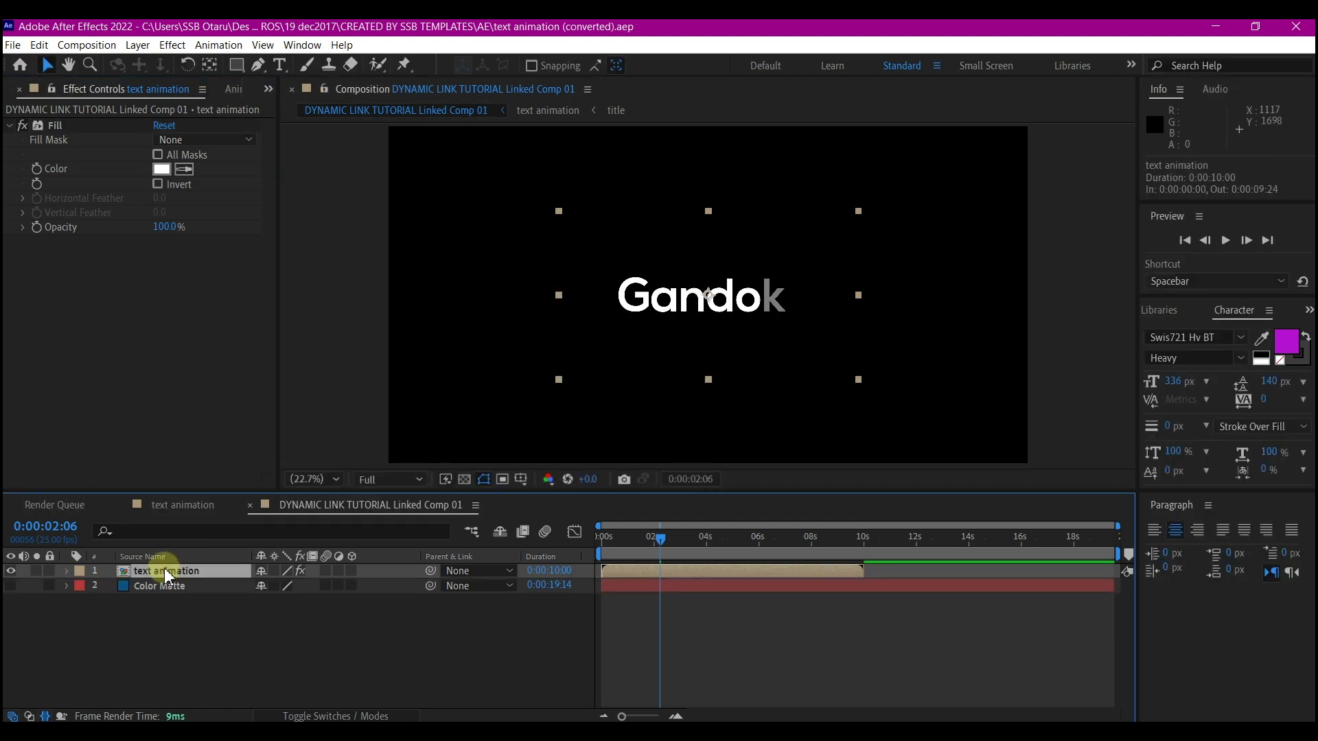
key("s")
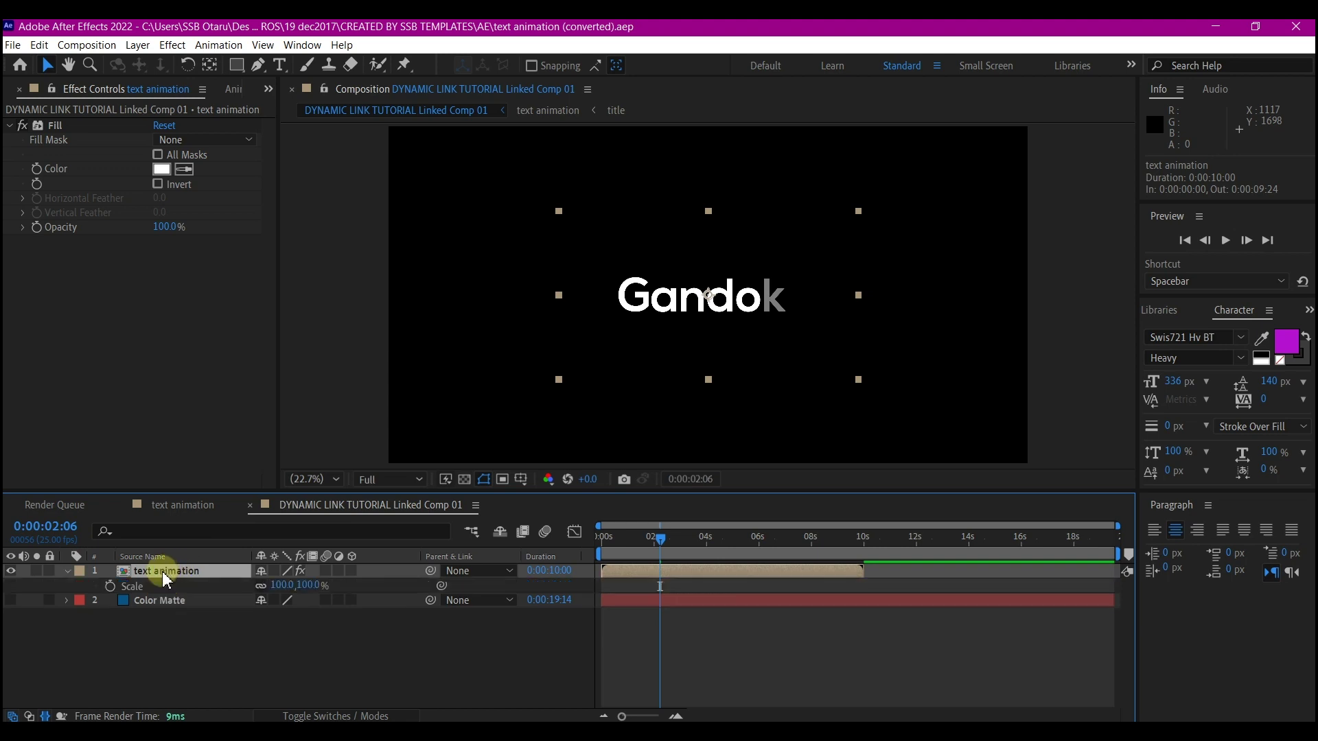
left_click_drag(276, 587, 256, 636)
key("ctrl+s")
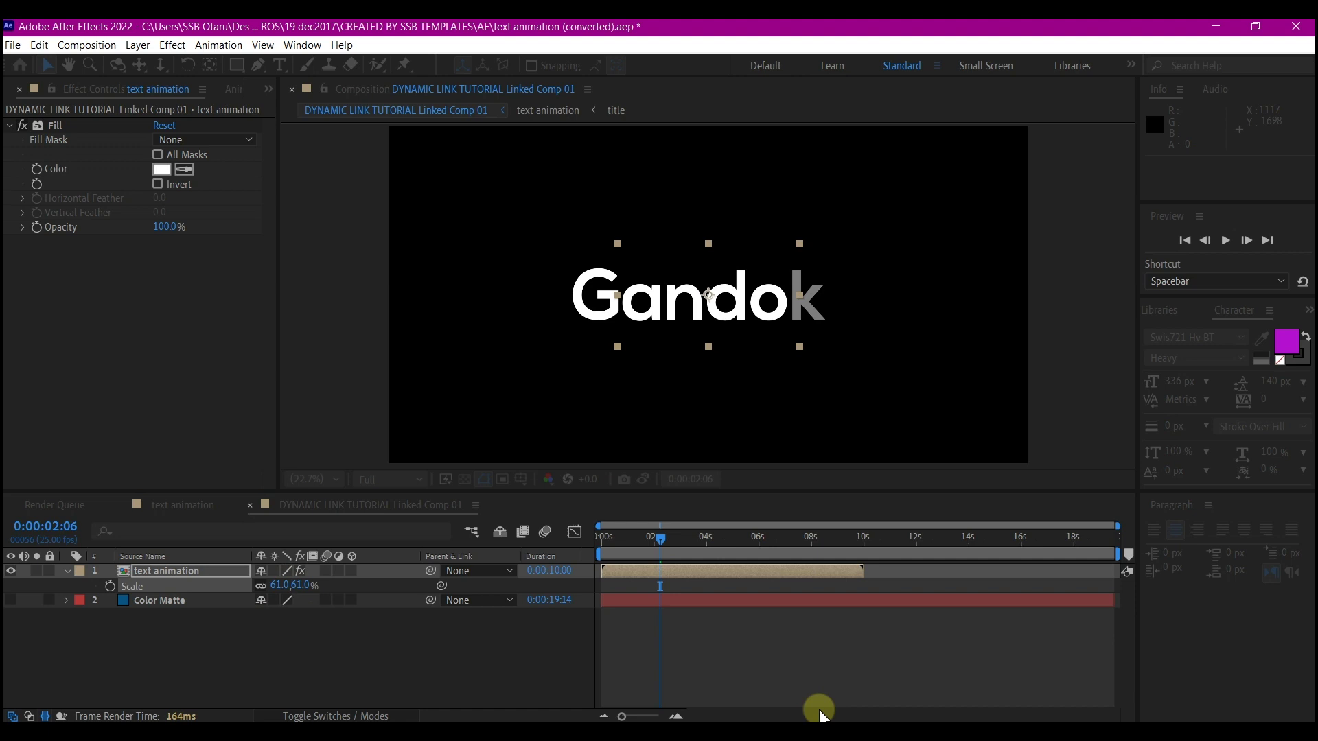
key("alt+Tab")
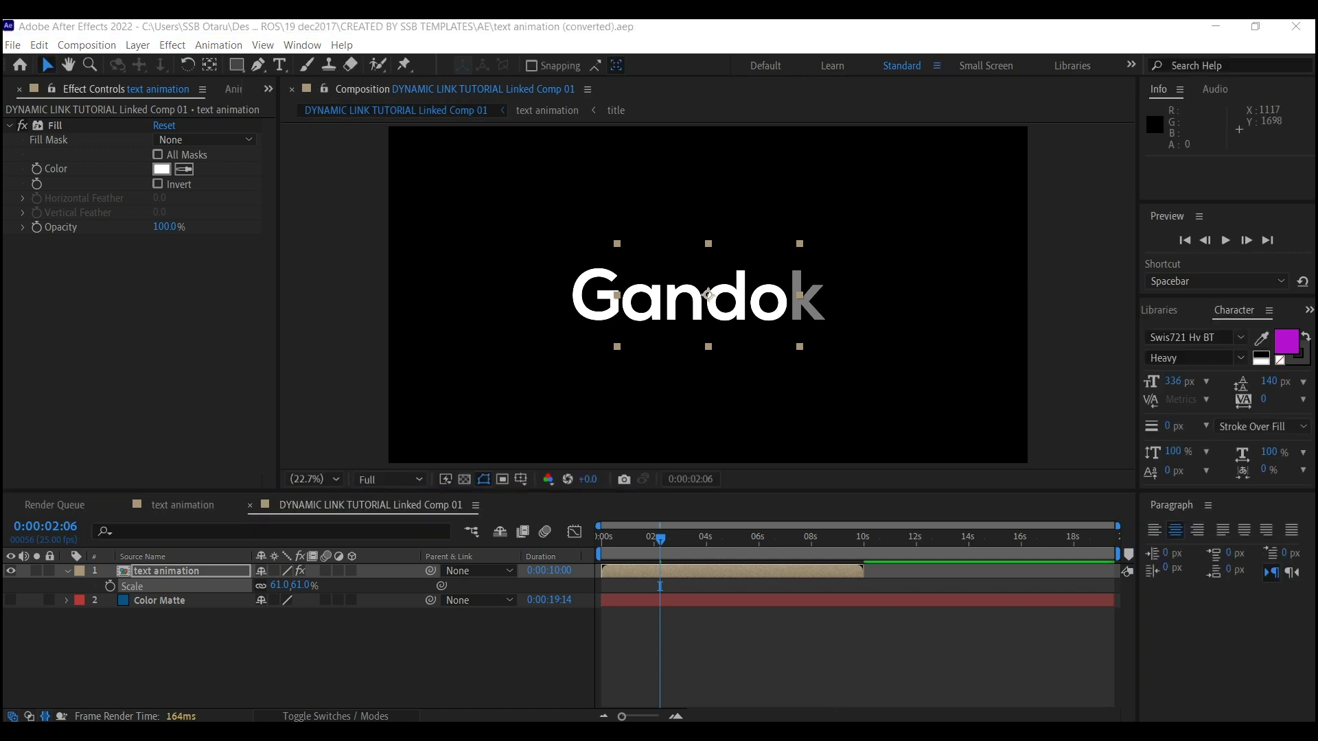